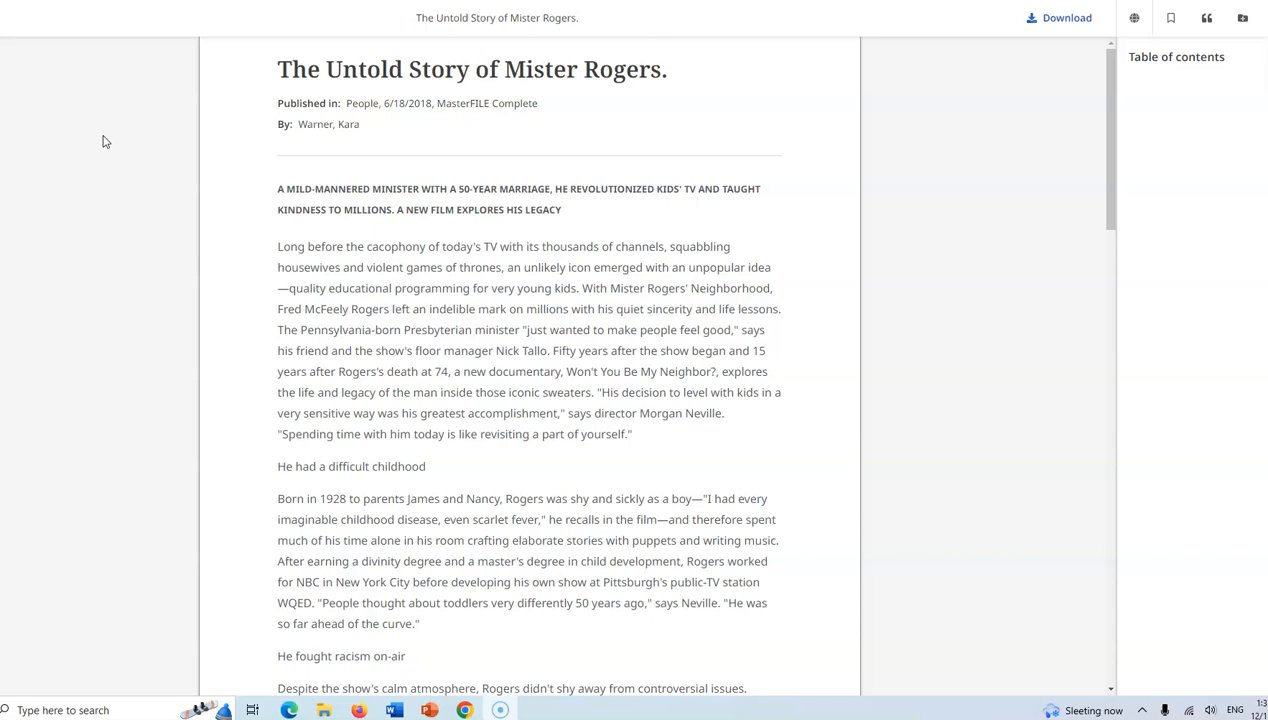
Copy the MLA 9th Edition (Modern Language Assoc.) citation of the article "The Untold Story of Mister Rogers" to the clipboard
{"action": "left_click", "coordinate": [102, 141]}
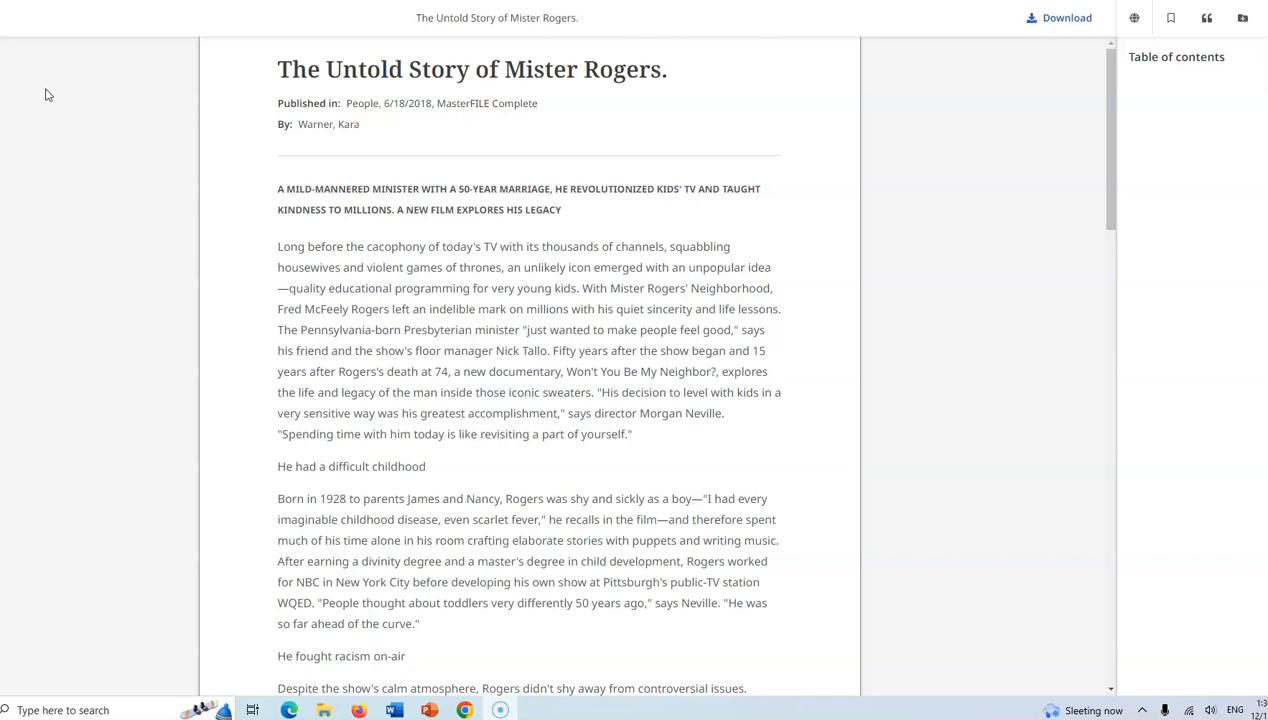
{"action": "left_click", "coordinate": [1207, 24]}
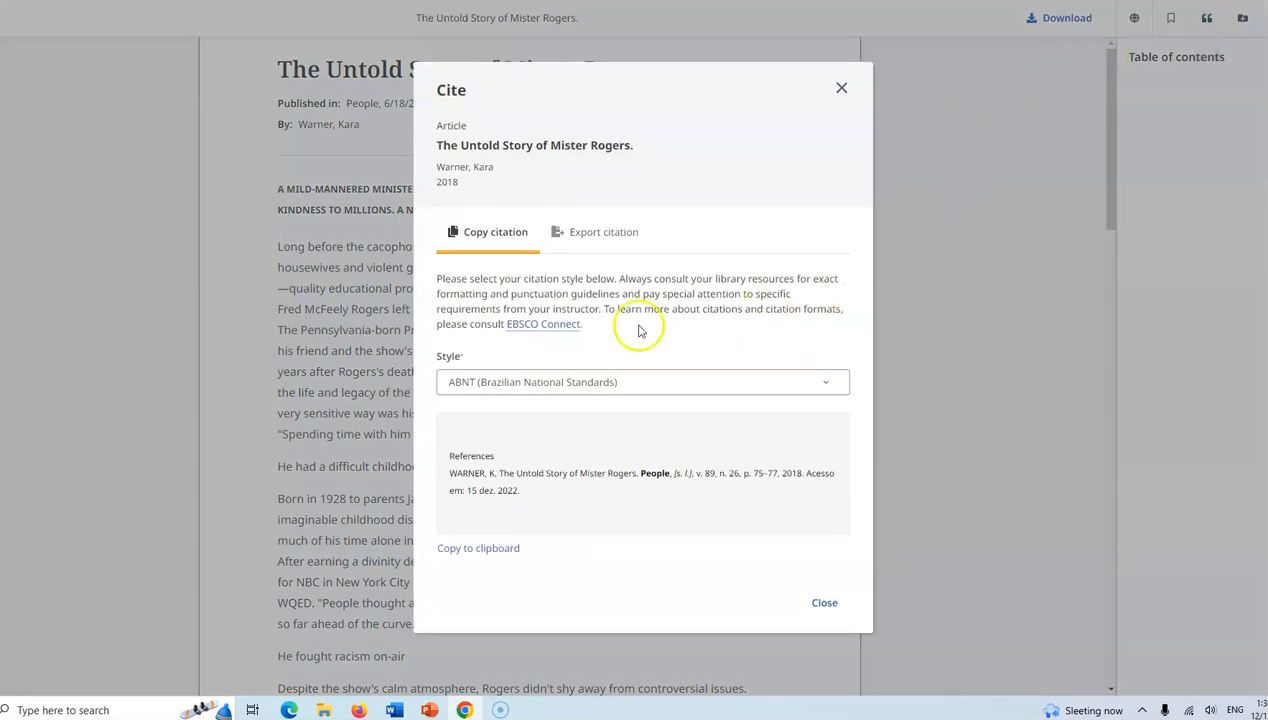
{"action": "left_click", "coordinate": [824, 389]}
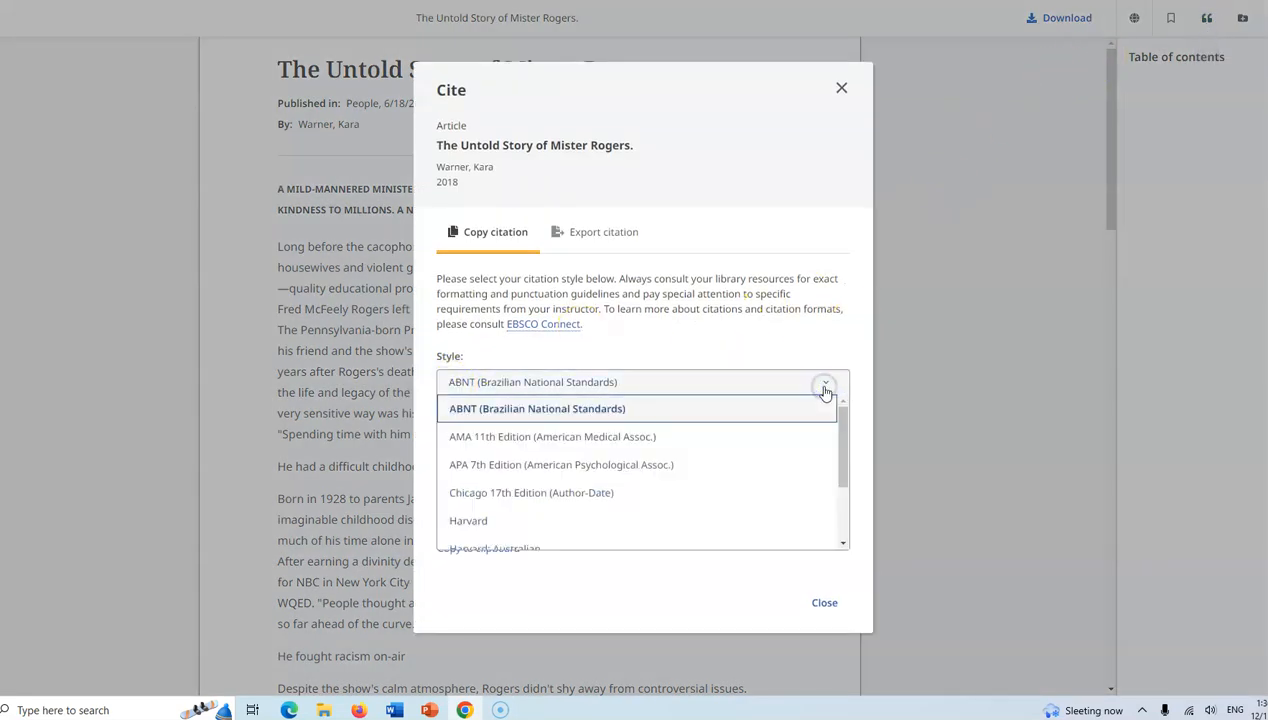
{"action": "scroll", "coordinate": [750, 405], "scroll_direction": "down", "scroll_amount": 3}
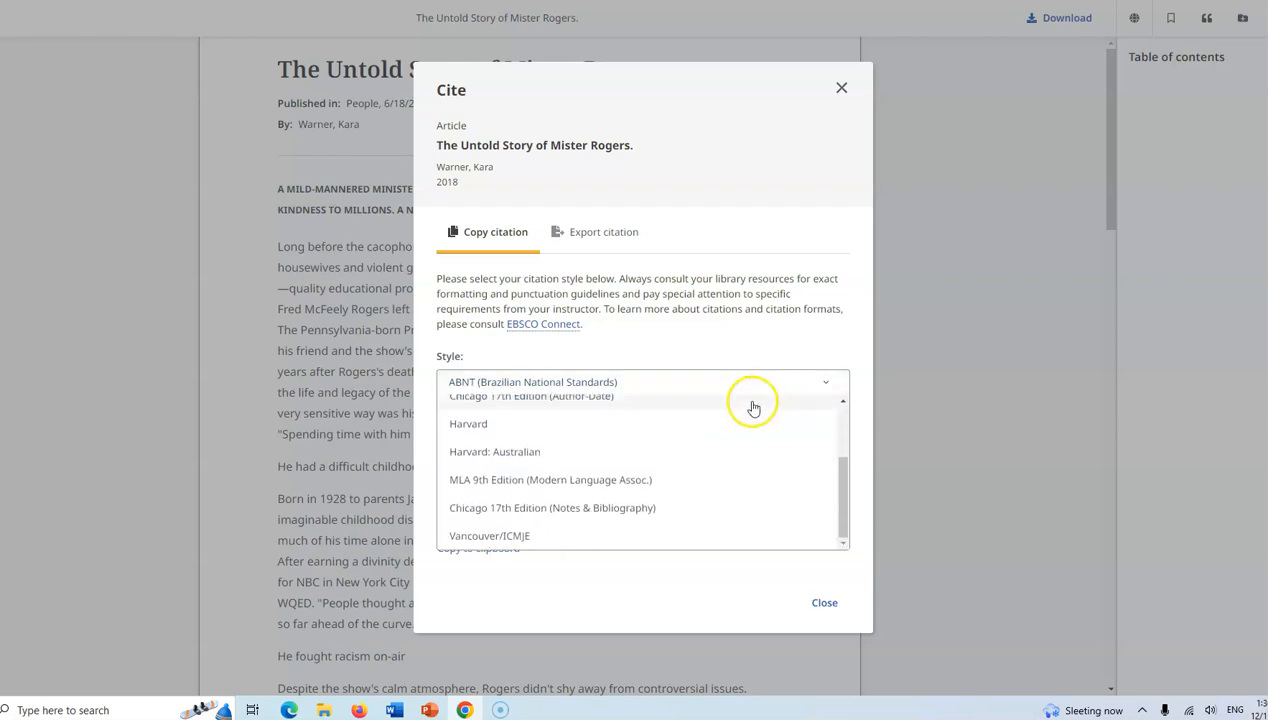
{"action": "left_click", "coordinate": [492, 482]}
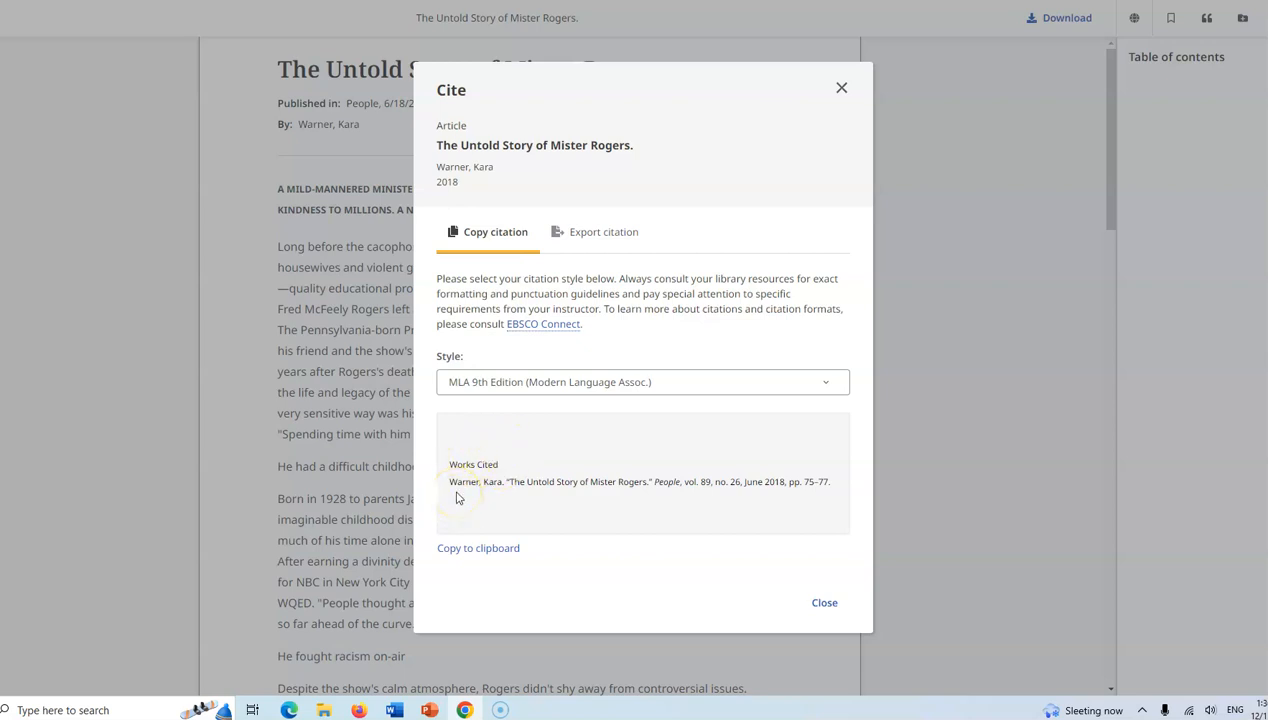
{"action": "left_click", "coordinate": [512, 557]}
{"action": "left_click", "coordinate": [512, 557]}
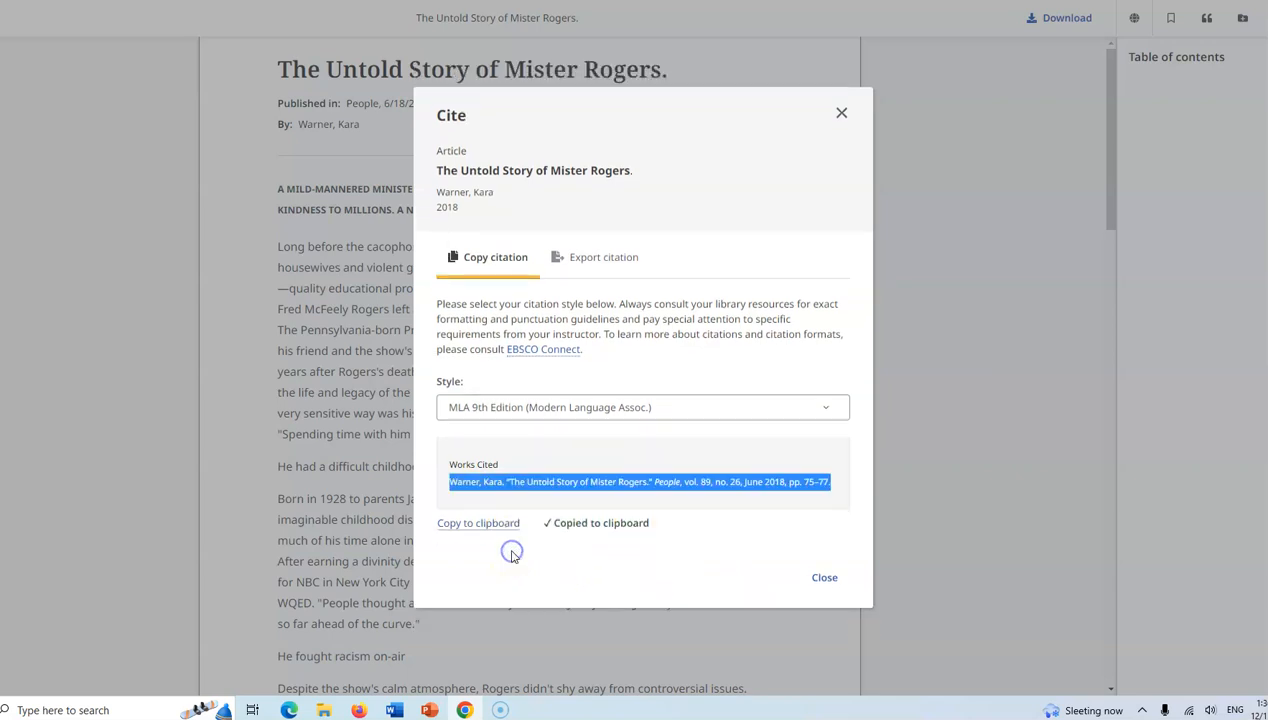
Switch to Word and paste the citation below the last Works Cited entry, using Merge Formatting
{"action": "left_click", "coordinate": [396, 711]}
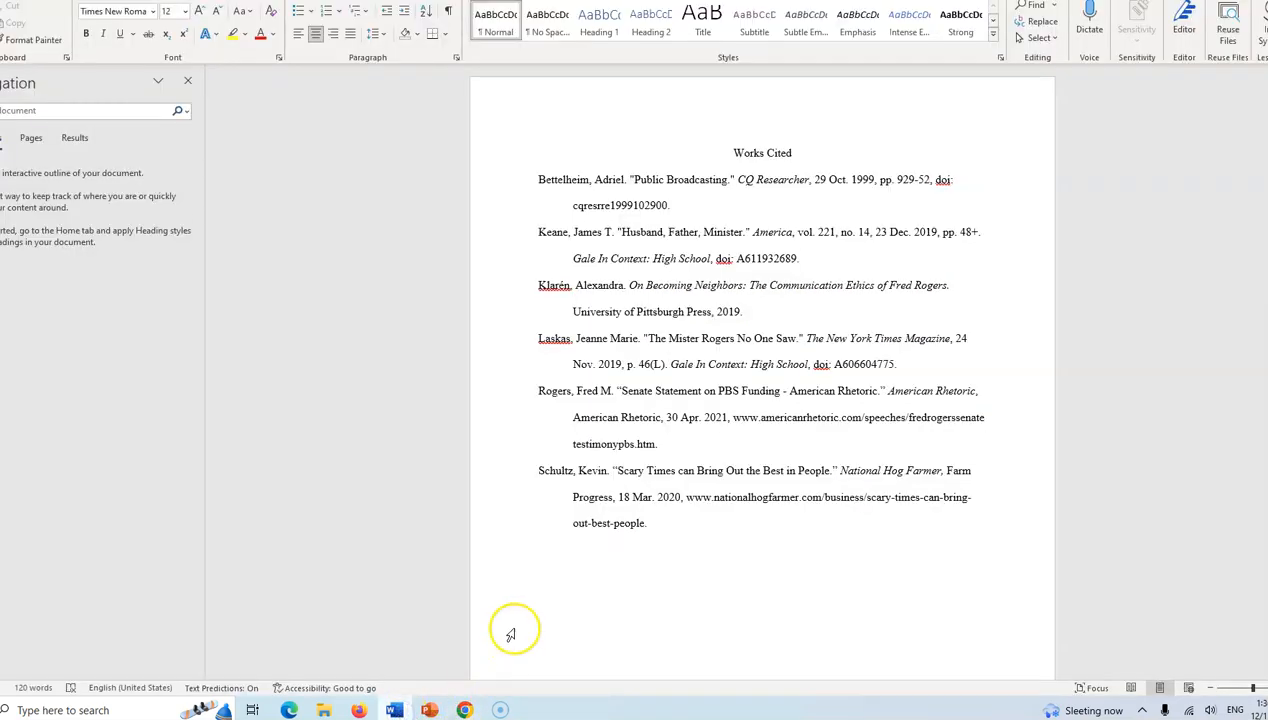
{"action": "left_click", "coordinate": [532, 552]}
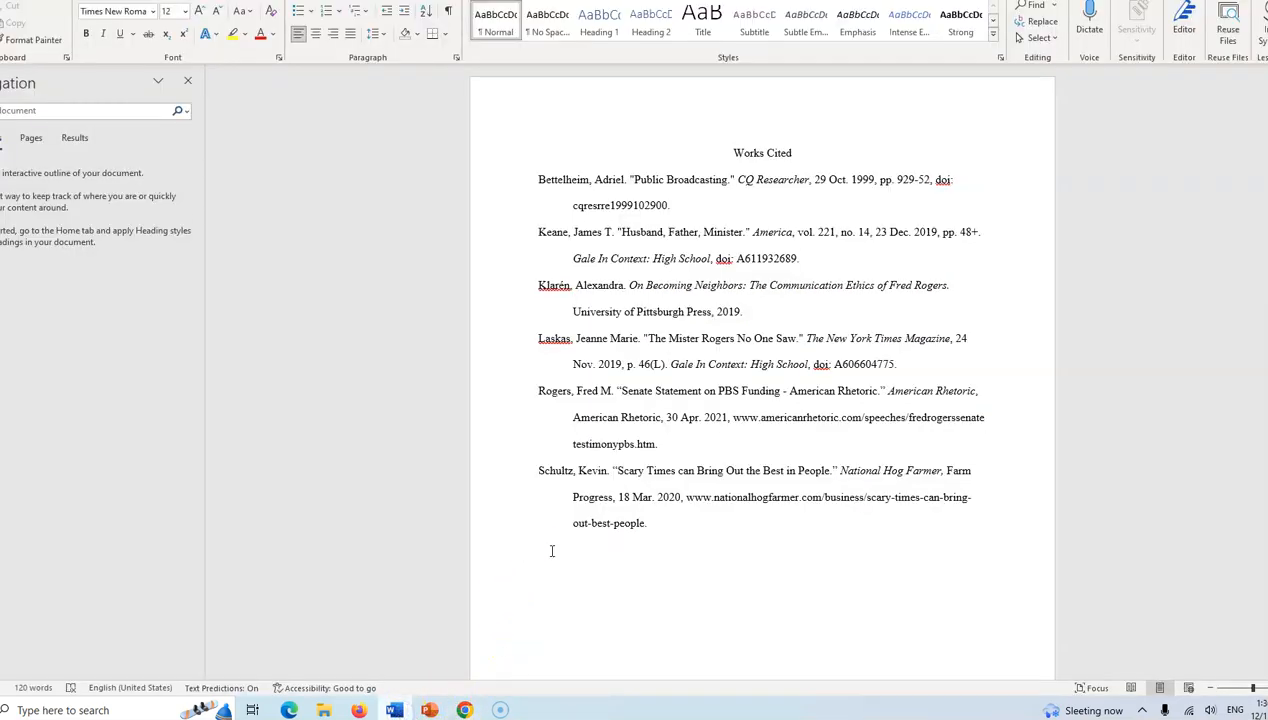
{"action": "key", "text": "ctrl+v"}
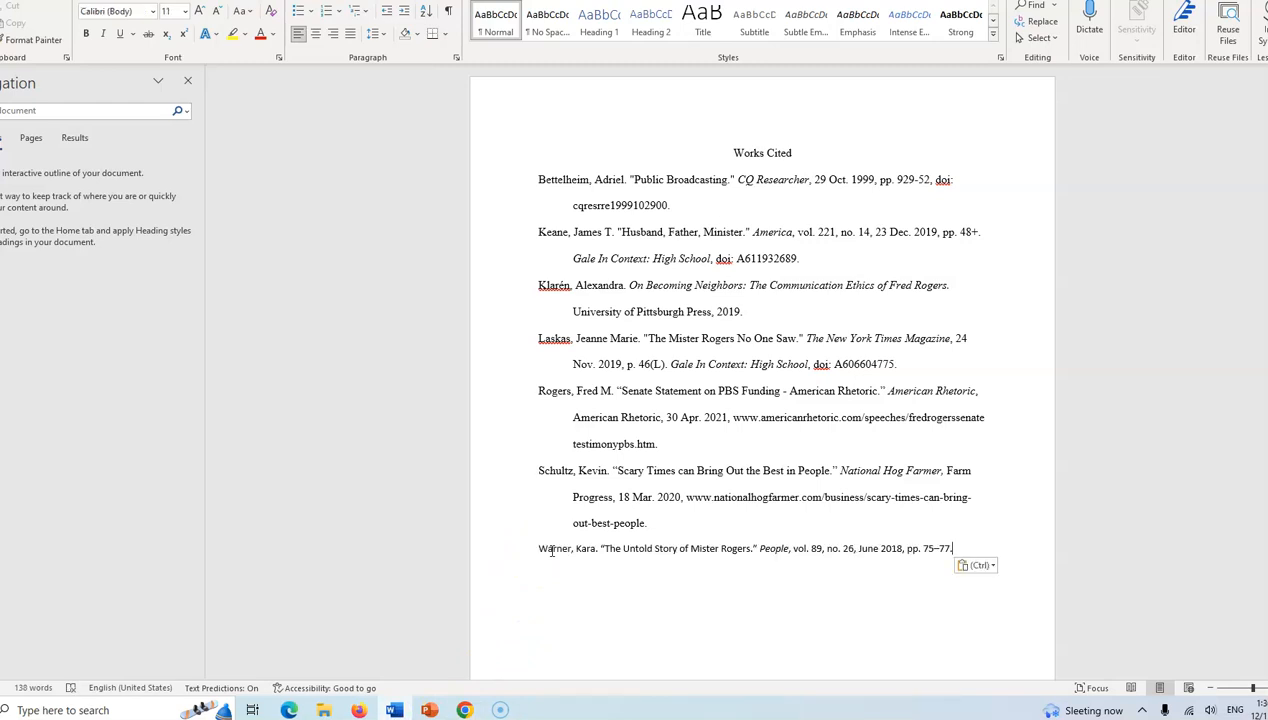
{"action": "left_click", "coordinate": [977, 567]}
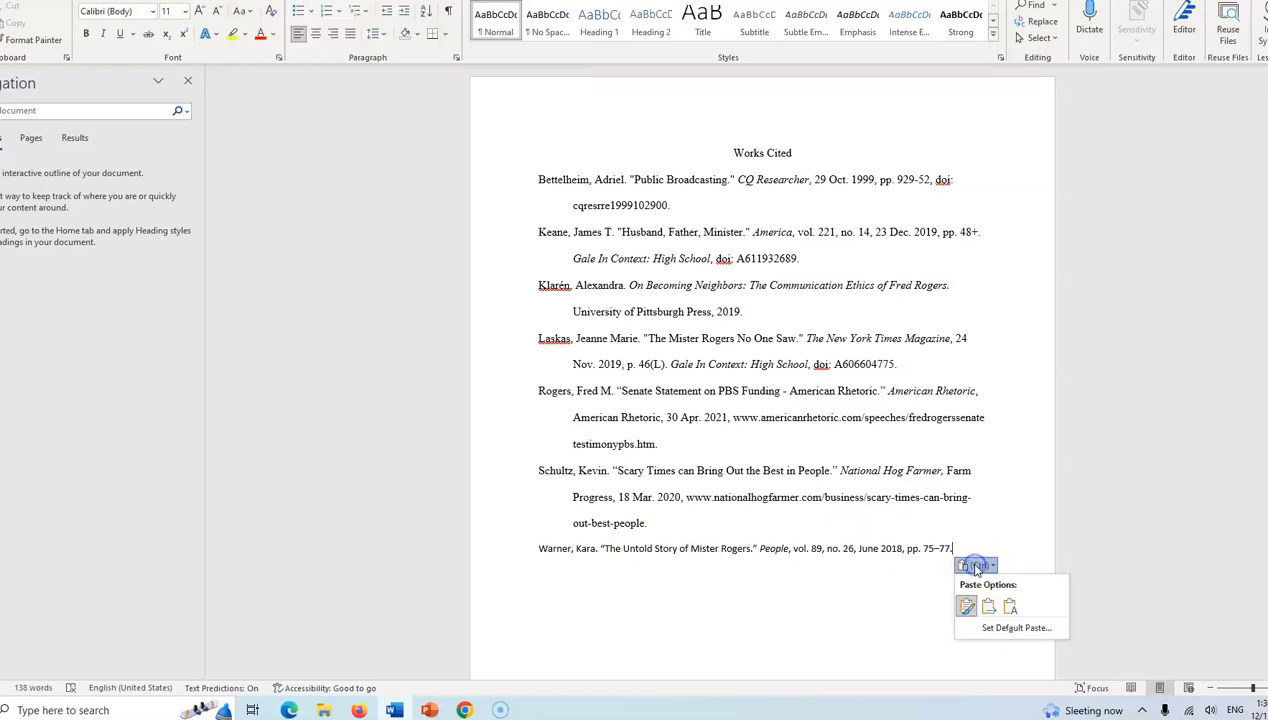
{"action": "left_click", "coordinate": [989, 607]}
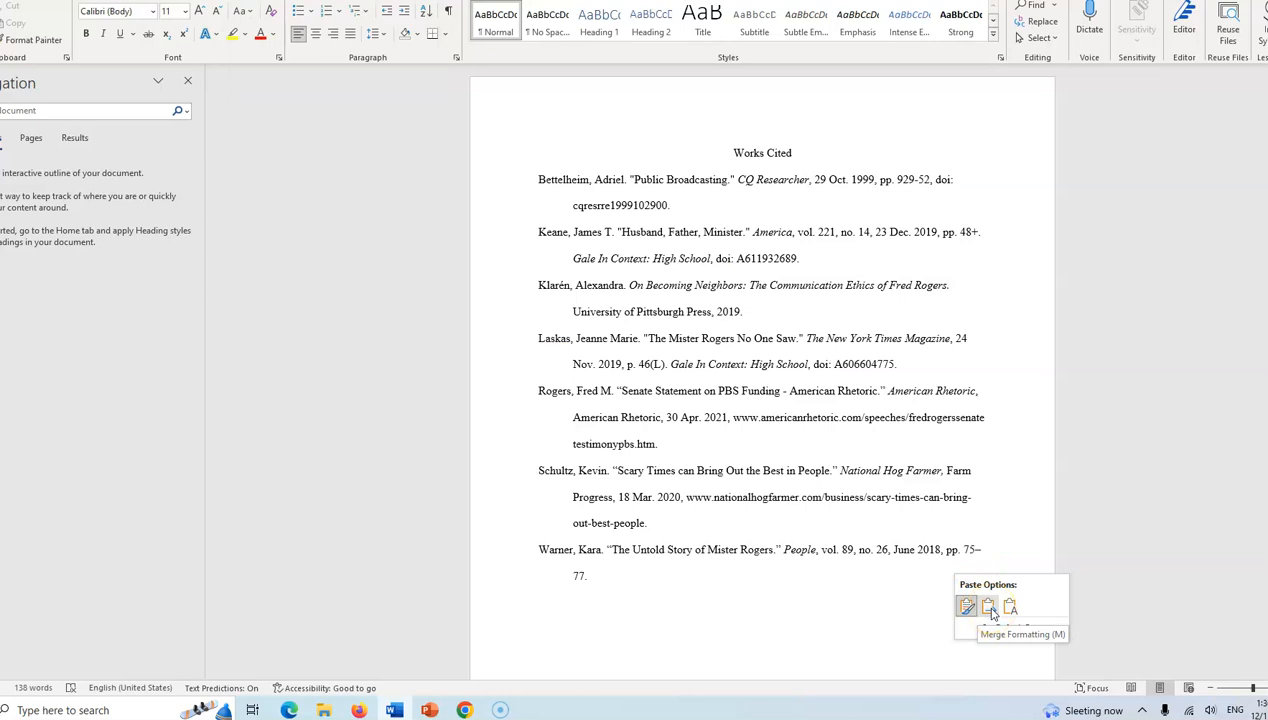
{"action": "left_click", "coordinate": [989, 607]}
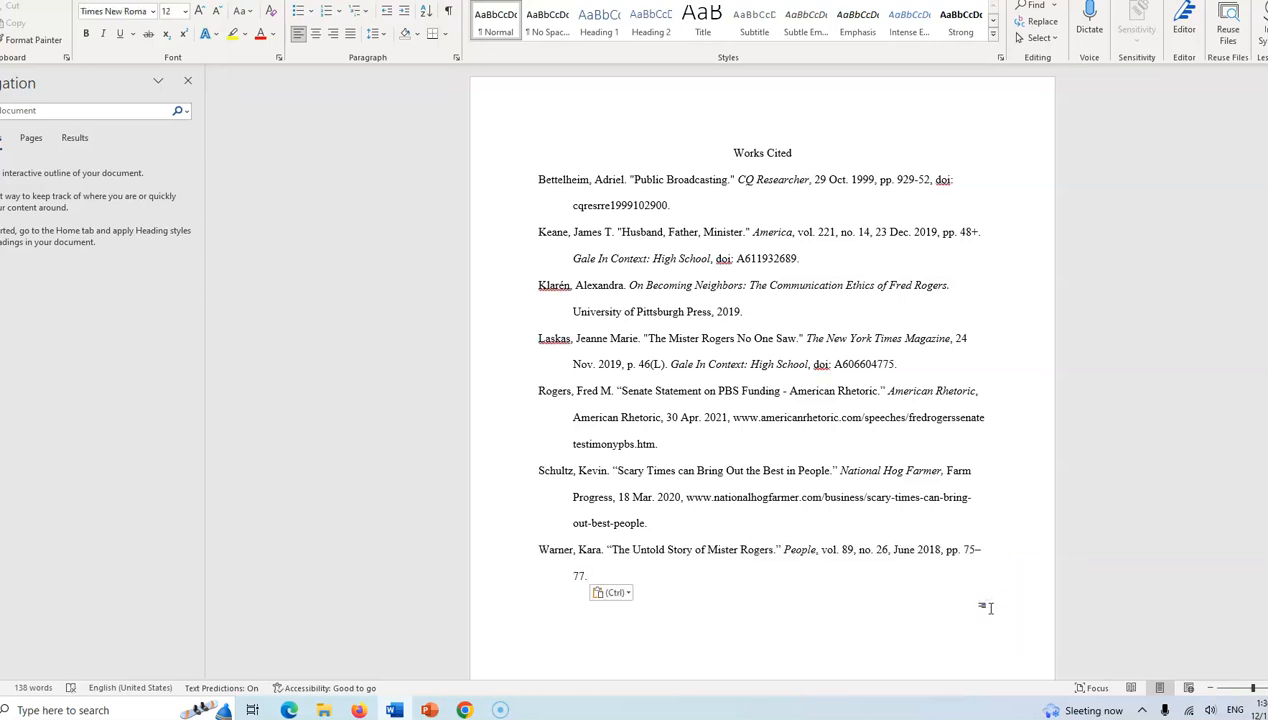
Replace the period ending the new citation with a comma and add the database name "Explora," in italics
{"action": "left_click", "coordinate": [618, 549]}
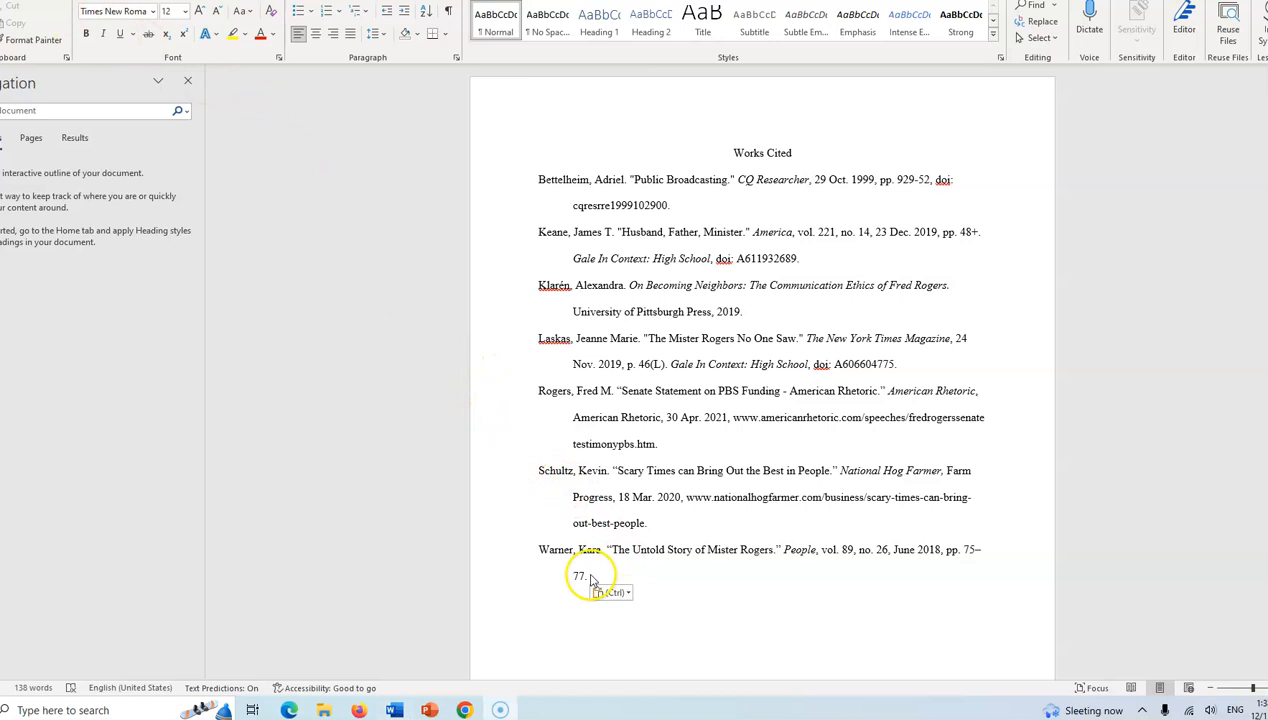
{"action": "left_click", "coordinate": [590, 577]}
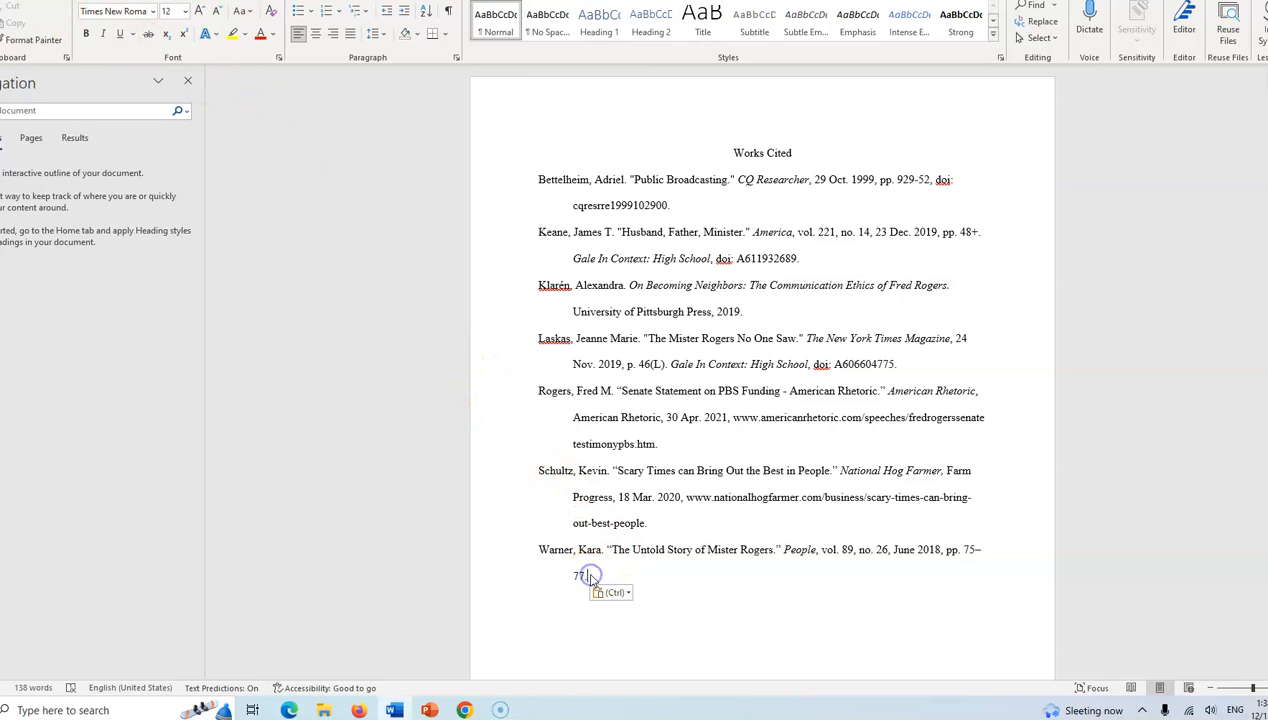
{"action": "key", "text": "BackSpace"}
{"action": "type", "text": ","}
{"action": "key", "text": "ctrl+i"}
{"action": "type", "text": "Explo"}
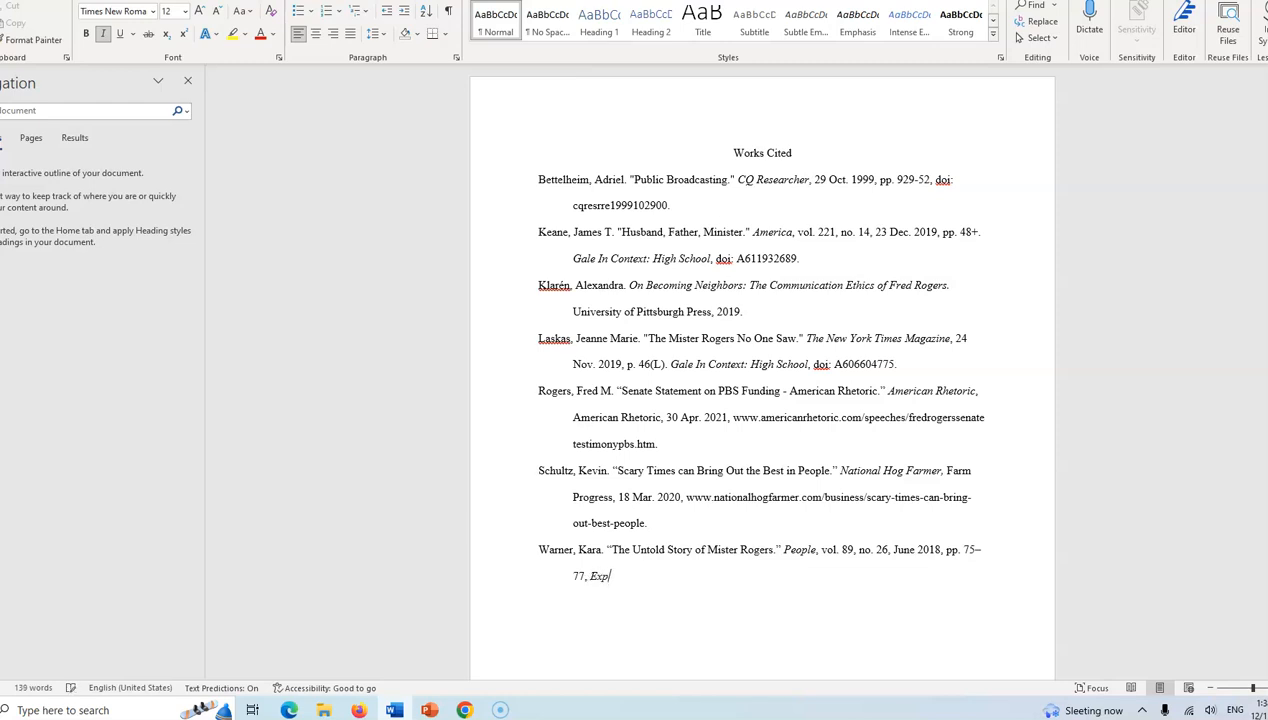
{"action": "type", "text": "ra,"}
{"action": "key", "text": "ctrl+i"}
Copy the article's URL from Chrome, closing the citation window, and paste it after "Explora," in the Word citation
{"action": "left_click", "coordinate": [465, 710]}
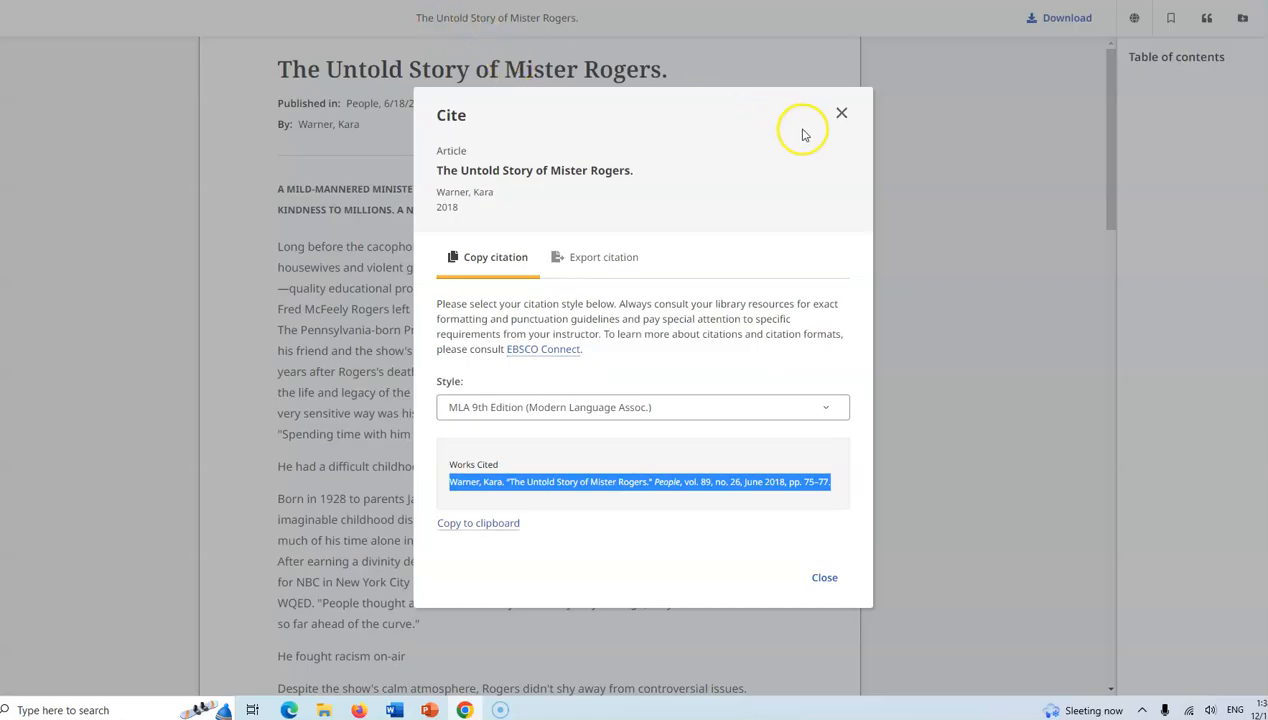
{"action": "left_click", "coordinate": [842, 114]}
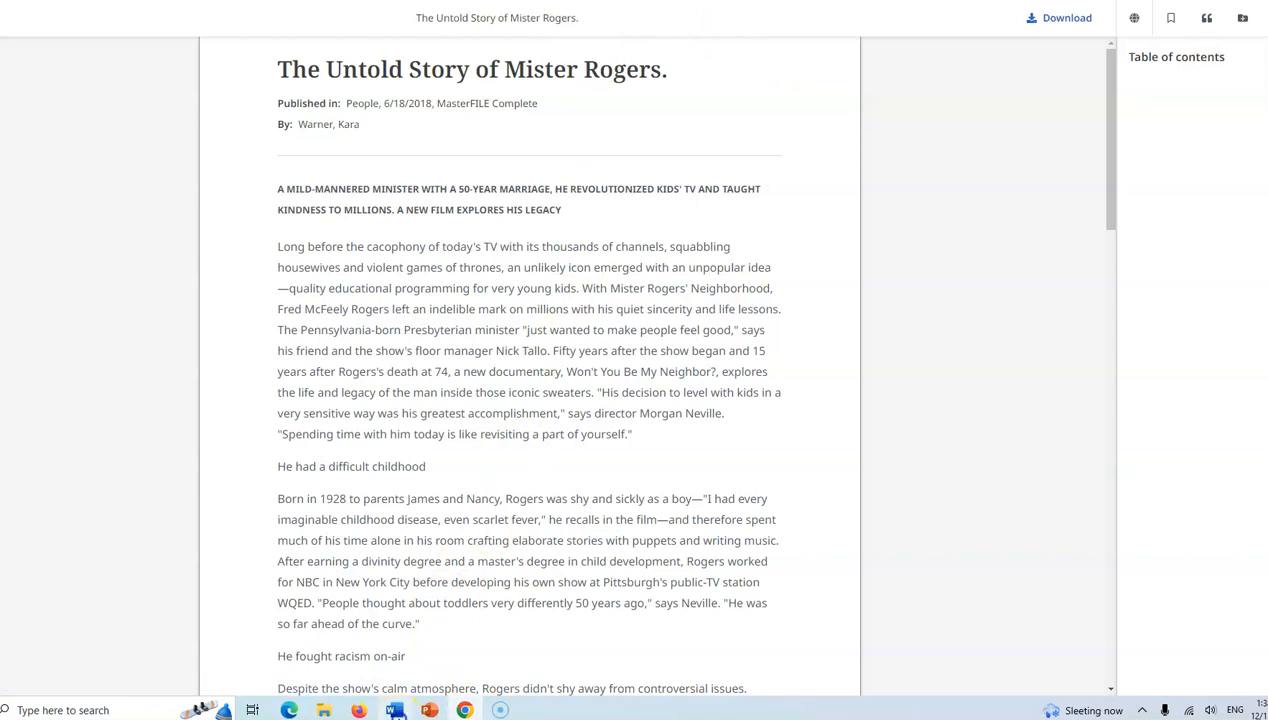
{"action": "left_click", "coordinate": [395, 708]}
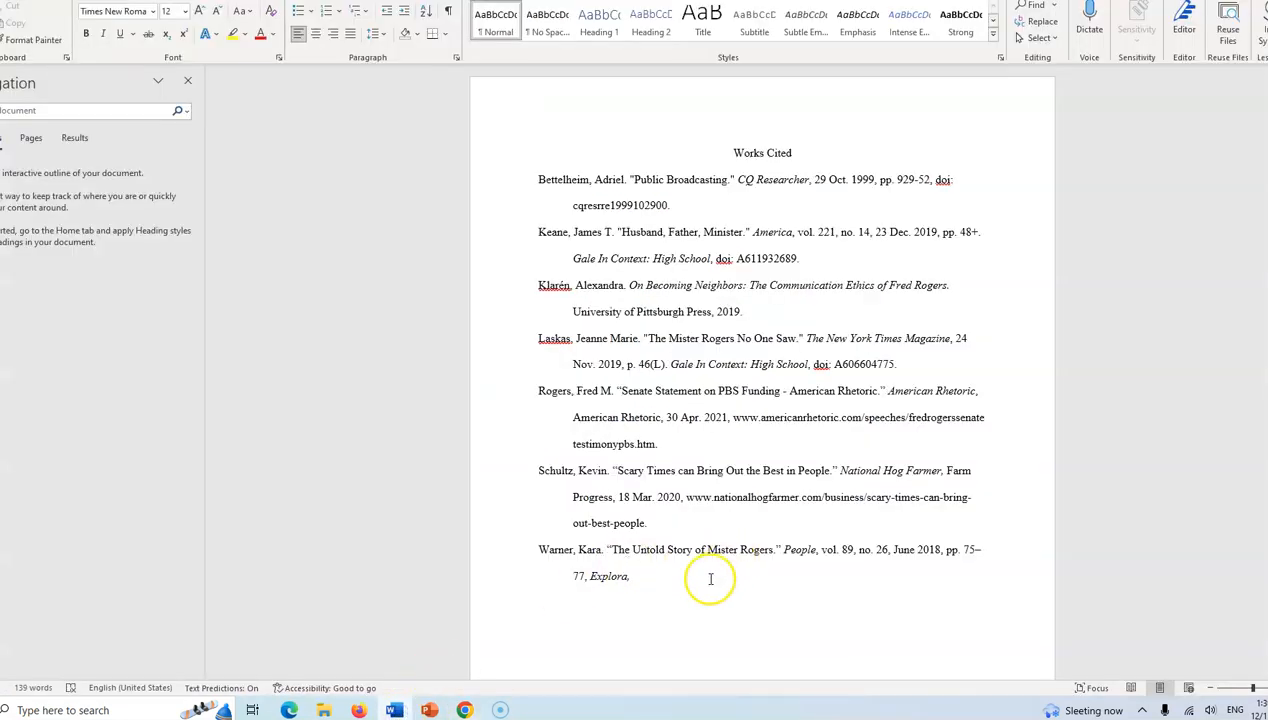
{"action": "key", "text": "ctrl+v"}
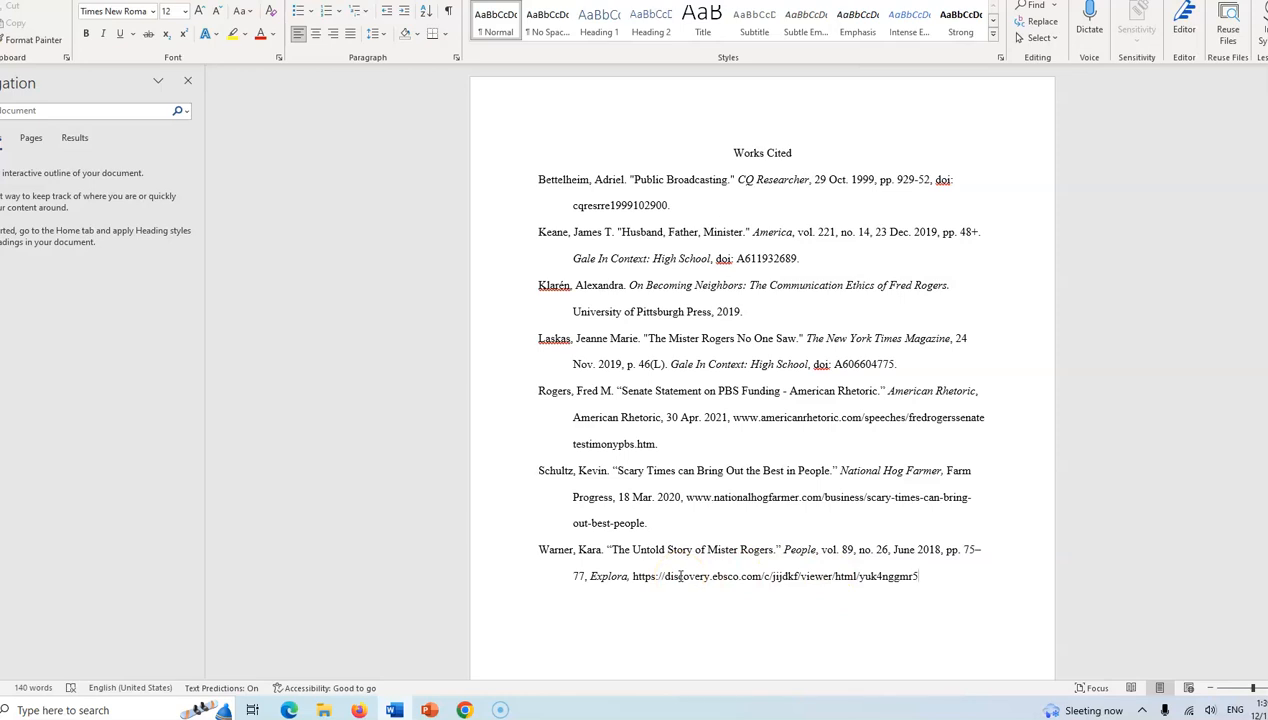
{"action": "left_click", "coordinate": [668, 576]}
{"action": "left_click_drag", "start_coordinate": [662, 576], "coordinate": [634, 575]}
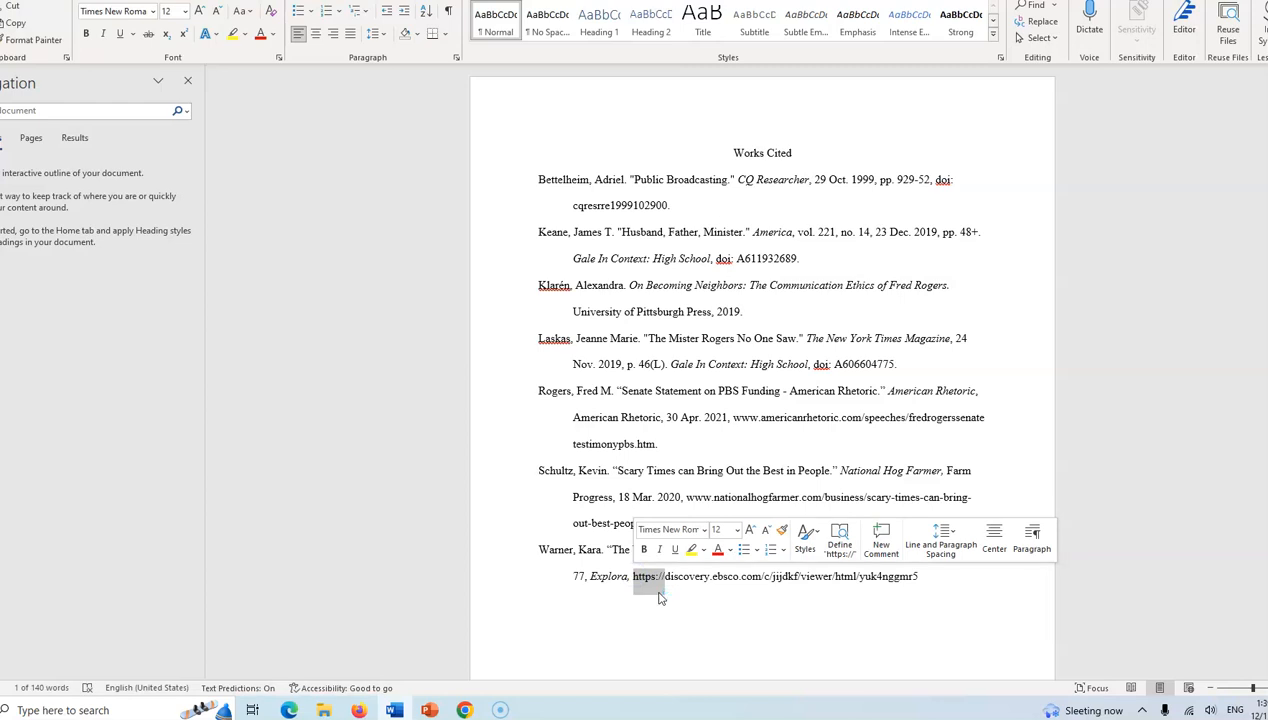
{"action": "key", "text": "BackSpace"}
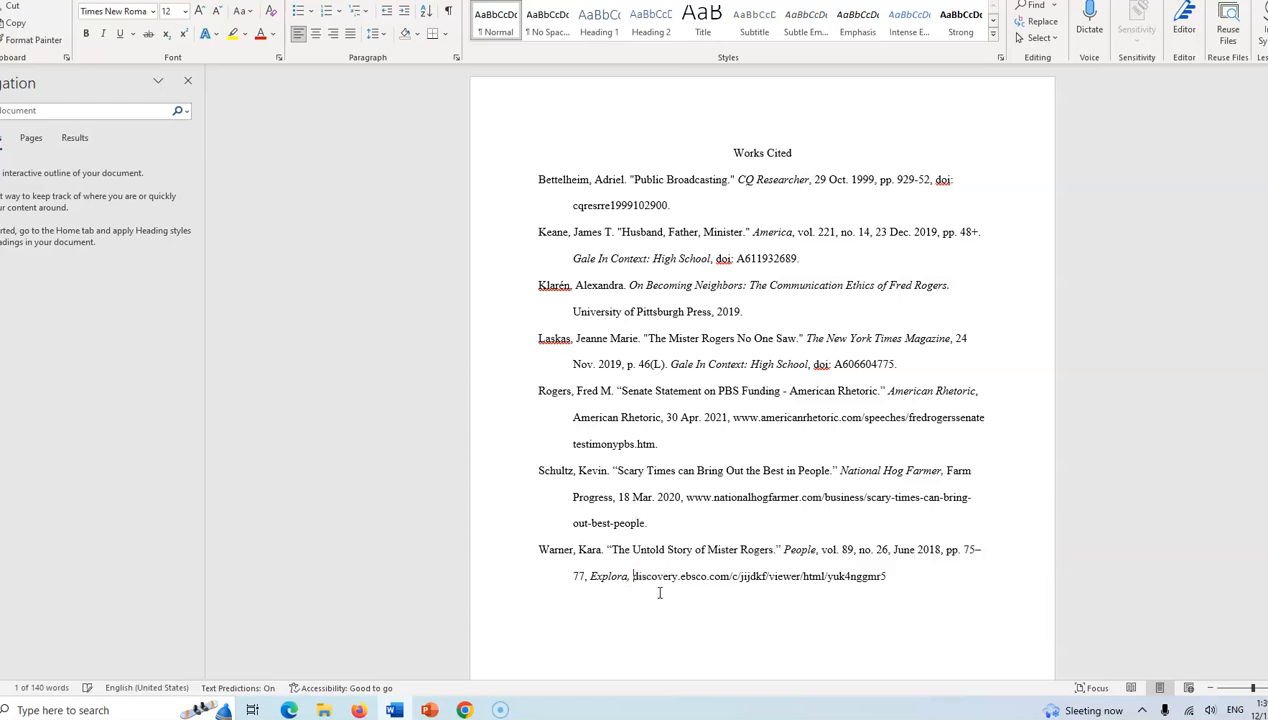
{"action": "left_click", "coordinate": [890, 575]}
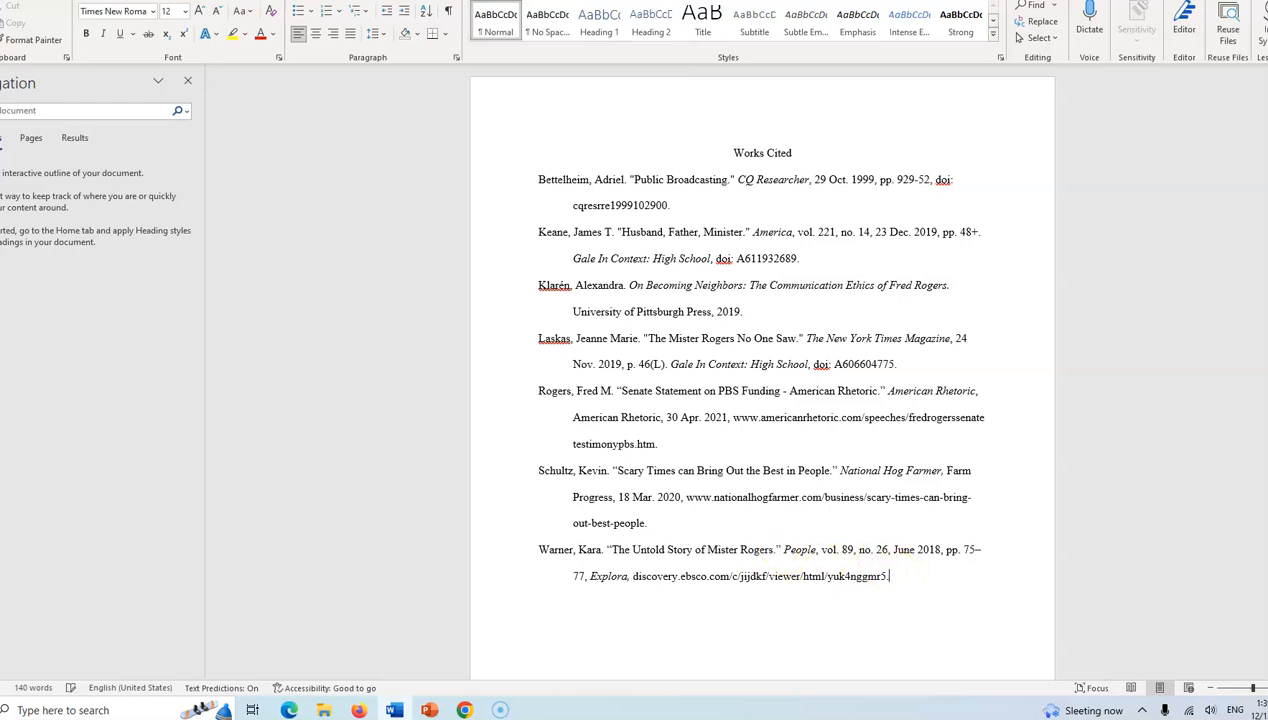
Switch to Chrome, go to the article's detail record in Explora and copy its accession number, 130000174
{"action": "mouse_move", "coordinate": [465, 705]}
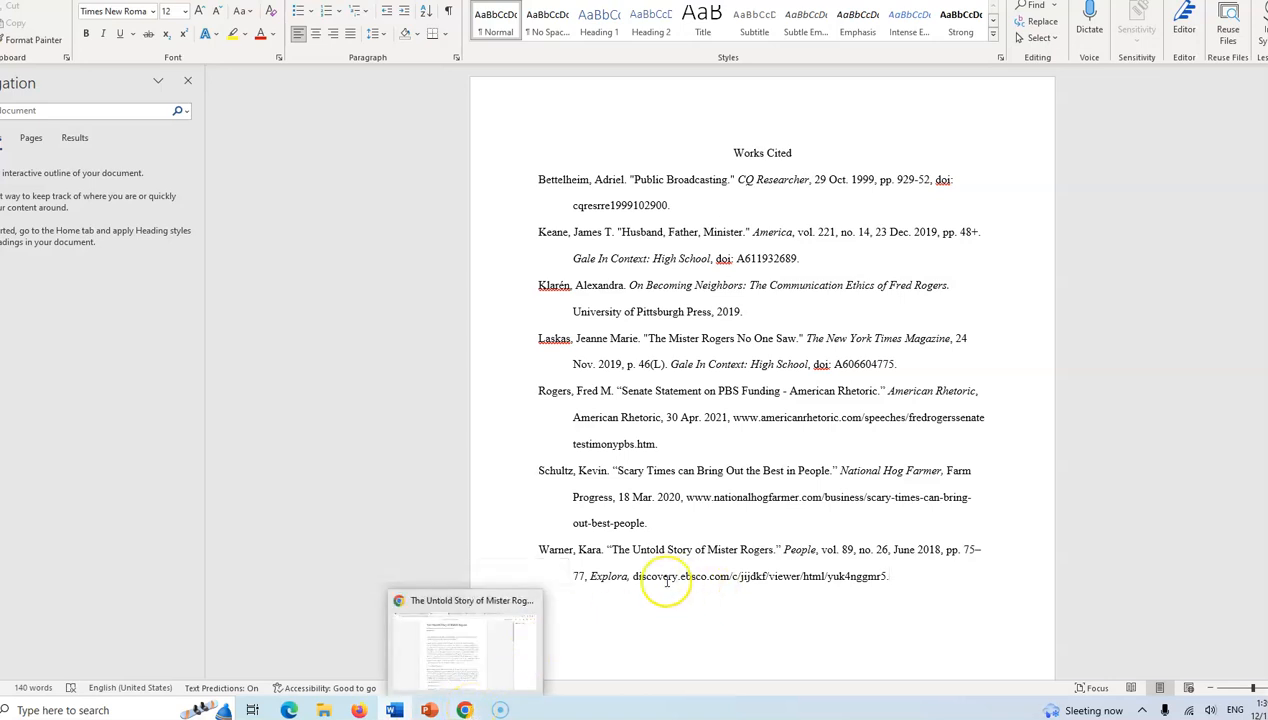
{"action": "left_click", "coordinate": [467, 710]}
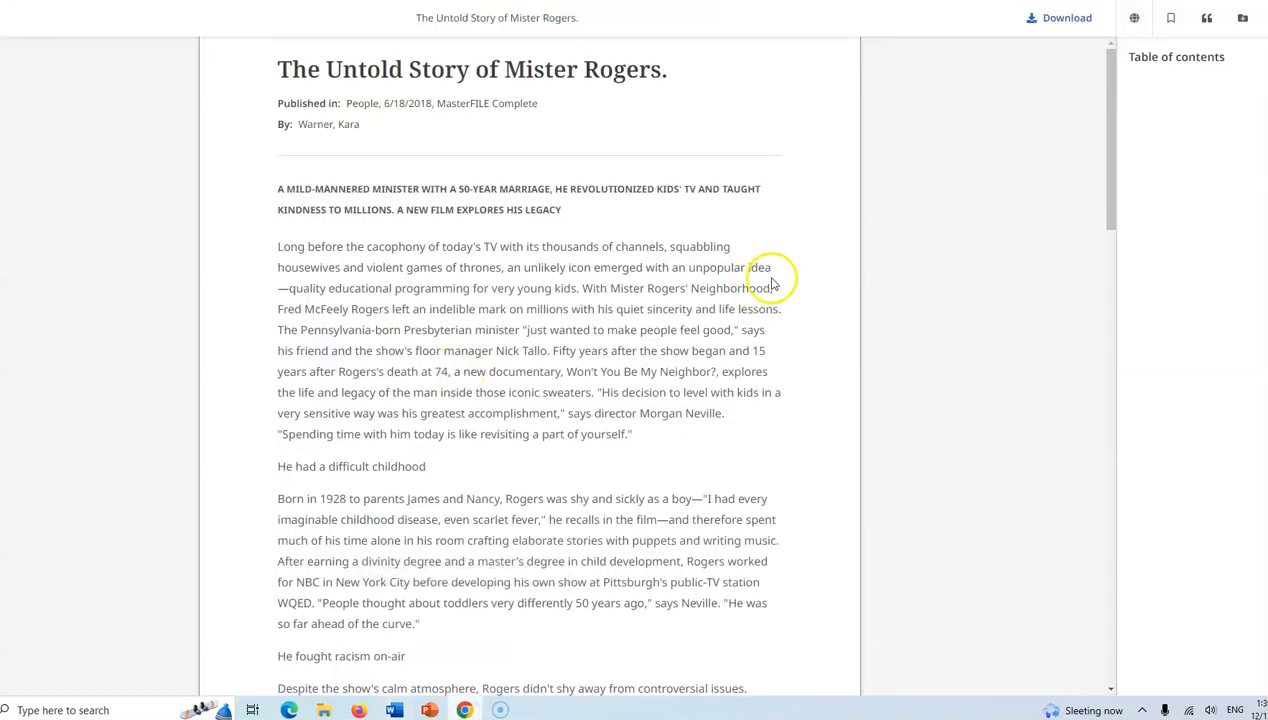
{"action": "scroll", "coordinate": [771, 285], "scroll_direction": "down", "scroll_amount": 7}
{"action": "scroll", "coordinate": [771, 268], "scroll_direction": "down", "scroll_amount": 10}
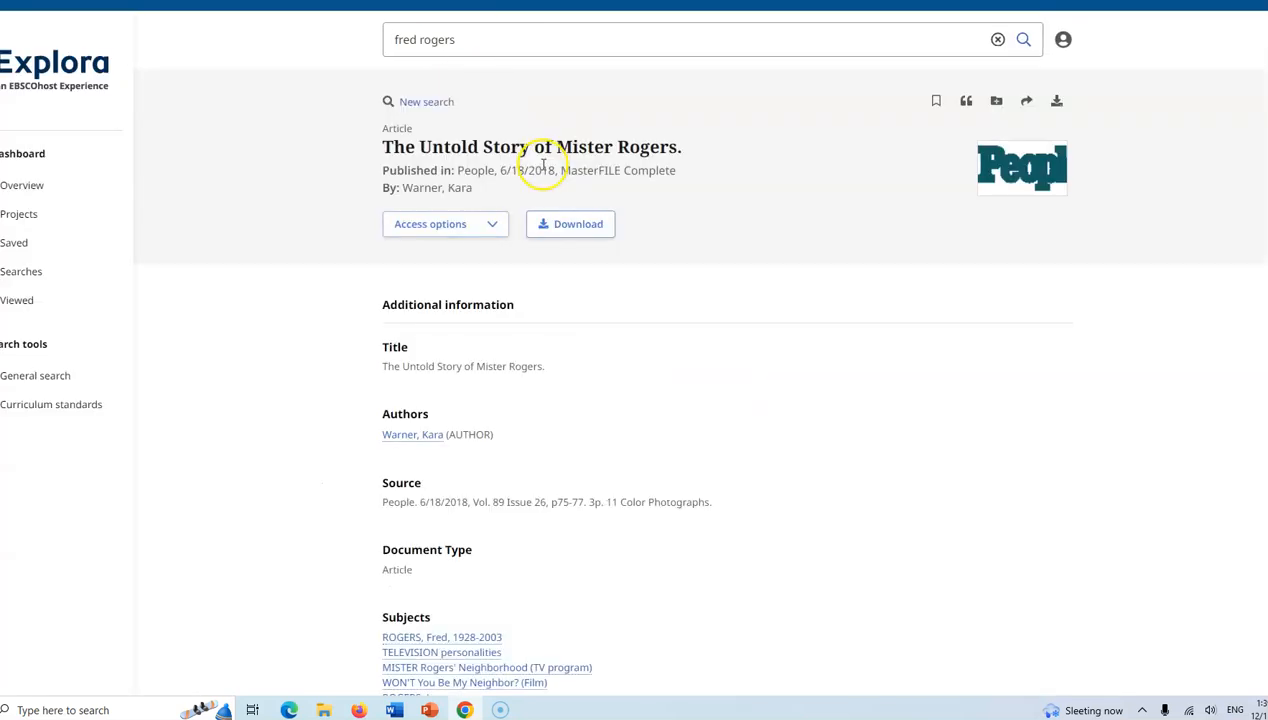
{"action": "scroll", "coordinate": [735, 445], "scroll_direction": "down", "scroll_amount": 2}
{"action": "scroll", "coordinate": [740, 449], "scroll_direction": "down", "scroll_amount": 5}
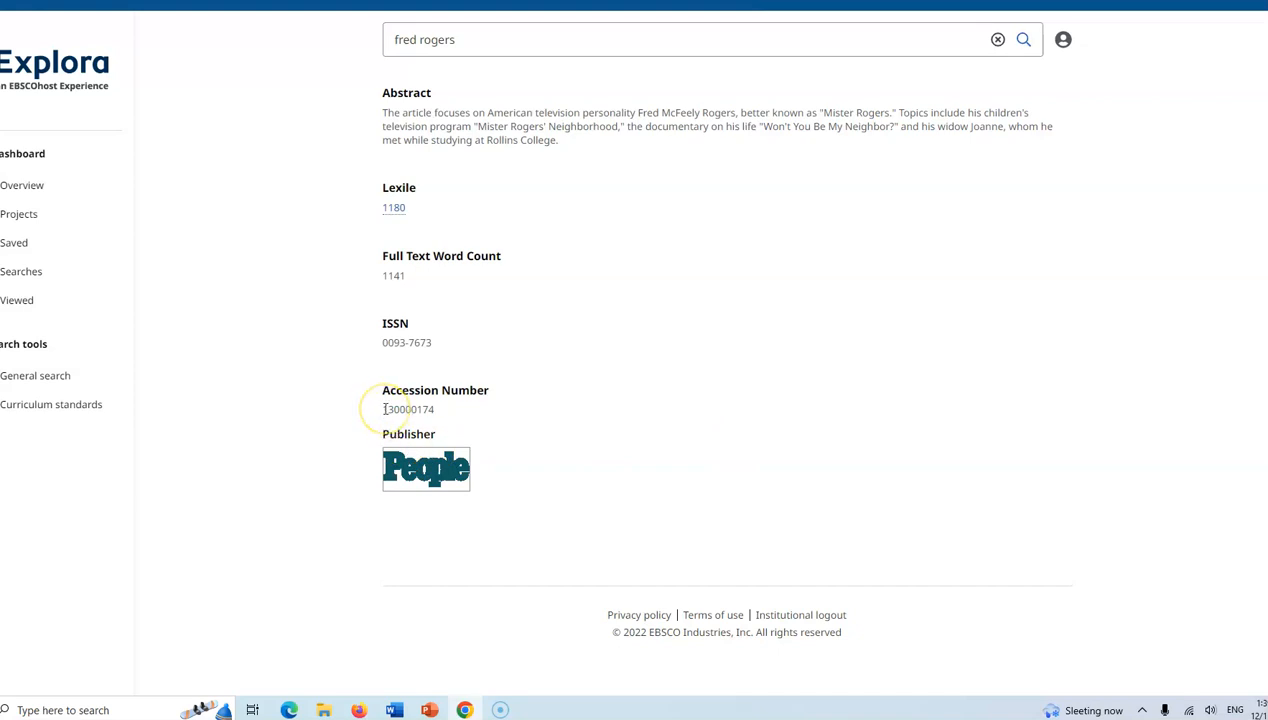
{"action": "left_click_drag", "start_coordinate": [385, 409], "coordinate": [433, 408]}
{"action": "key", "text": "ctrl+c"}
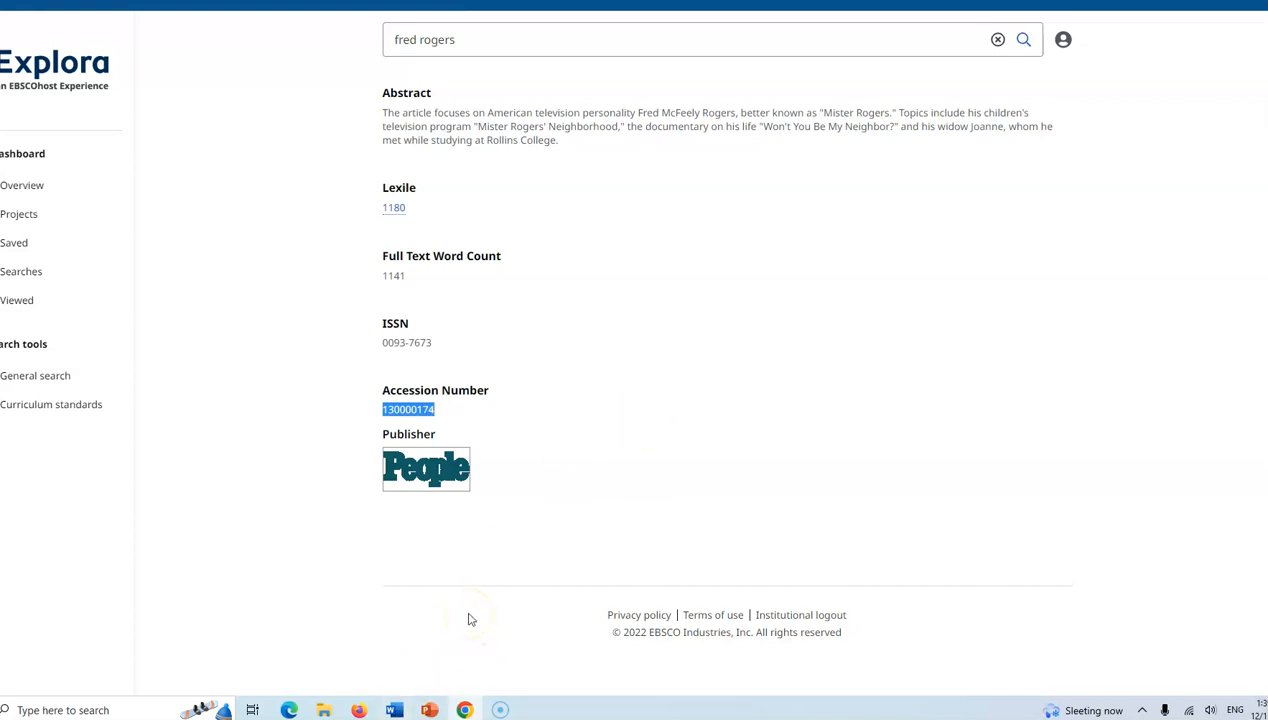
In Word, replace the URL ending the last citation with "doi: 130000174.", merging the pasted number's formatting
{"action": "left_click", "coordinate": [394, 710]}
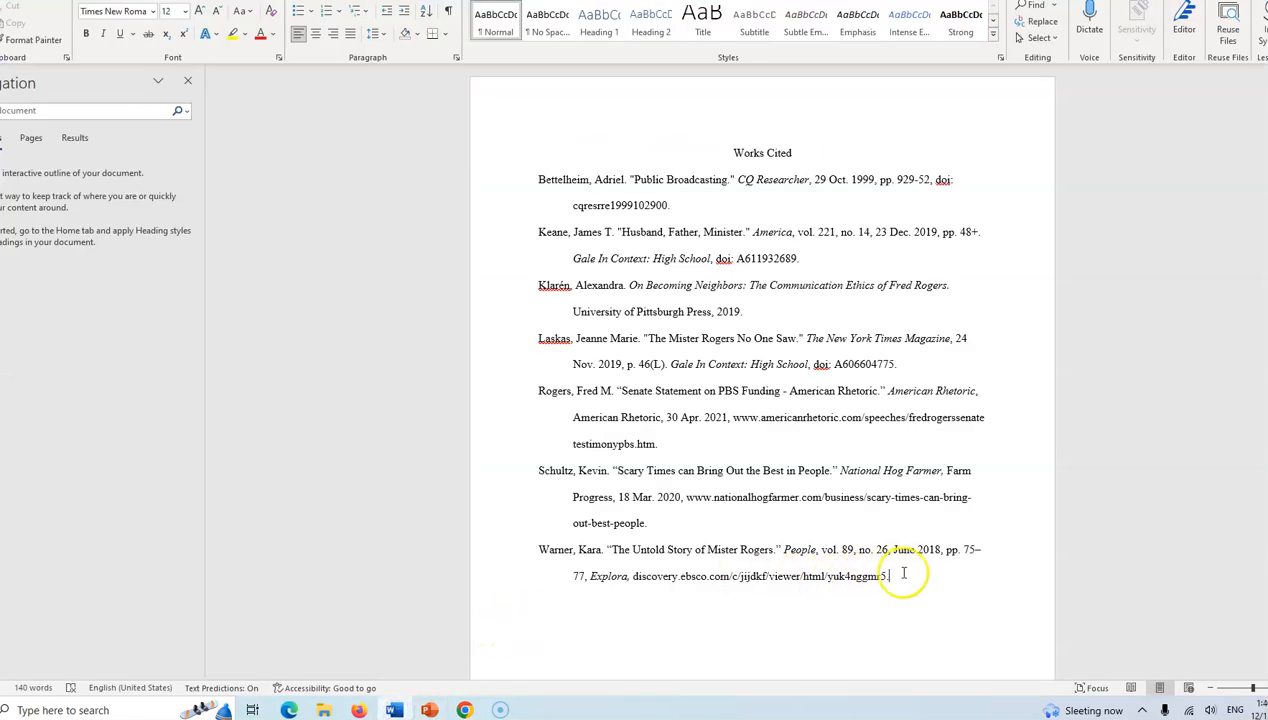
{"action": "left_click_drag", "start_coordinate": [895, 577], "coordinate": [634, 576]}
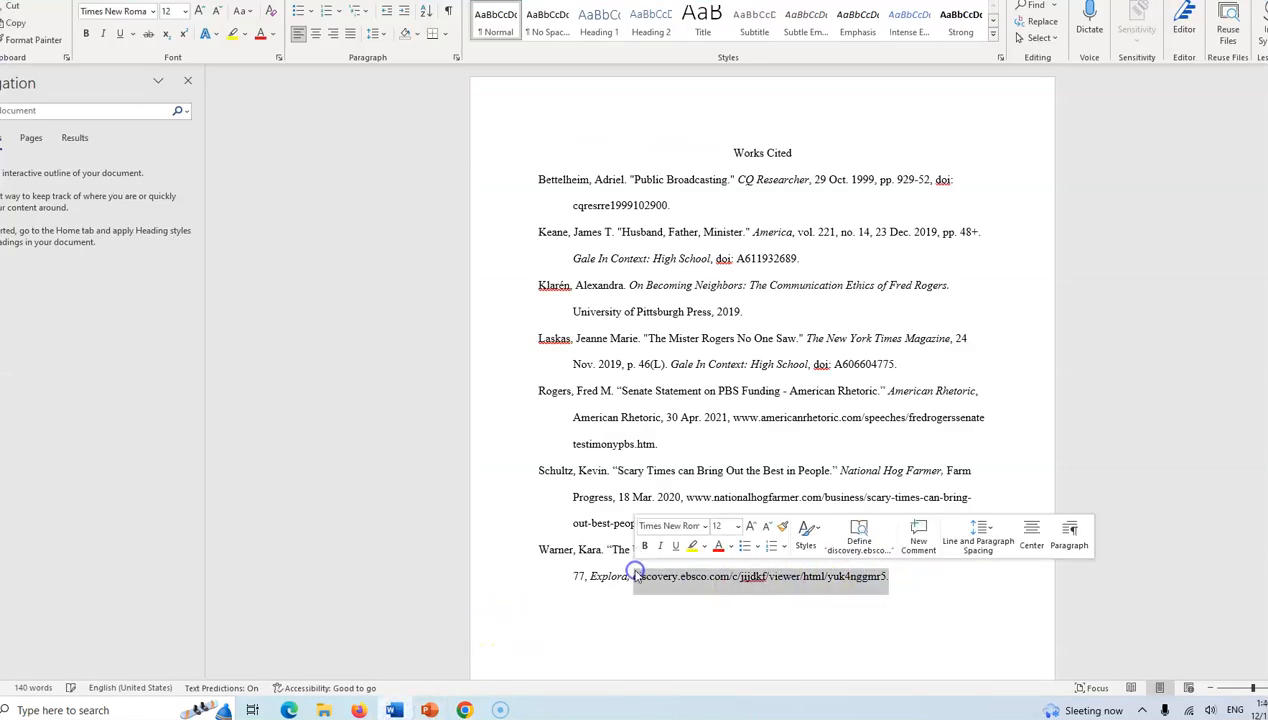
{"action": "type", "text": "doi"}
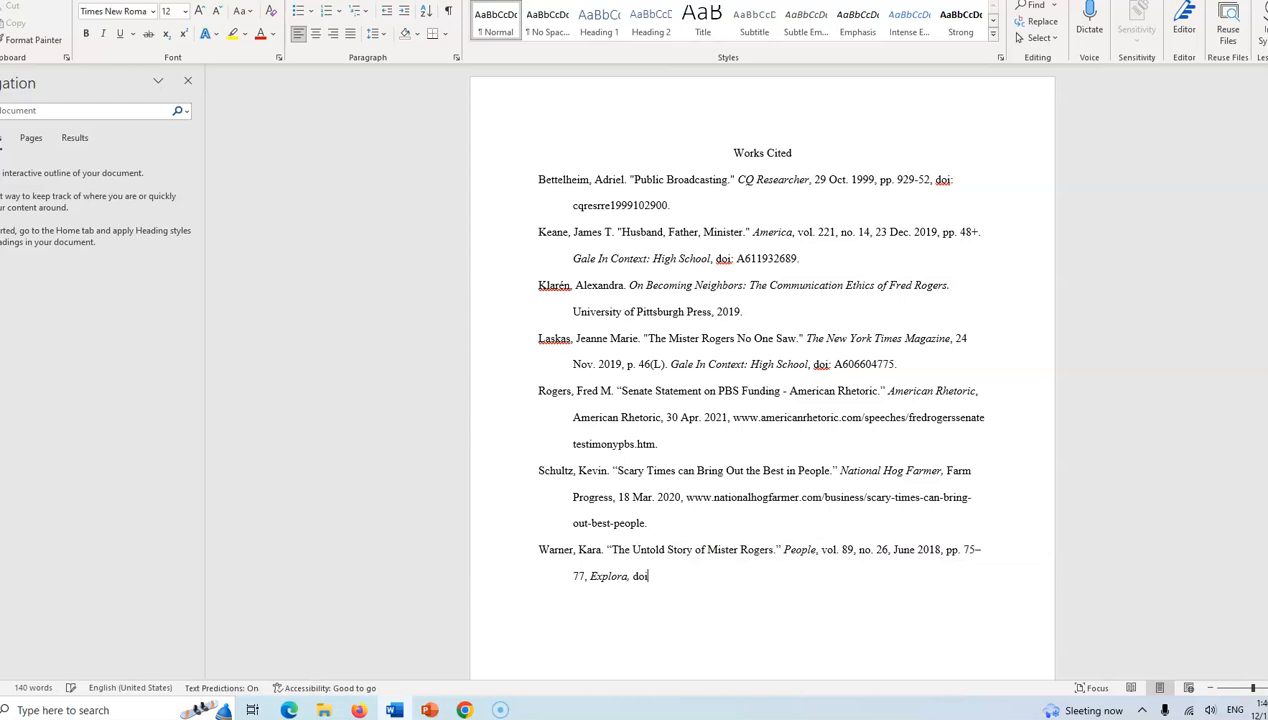
{"action": "type", "text": ":"}
{"action": "key", "text": "ctrl+v"}
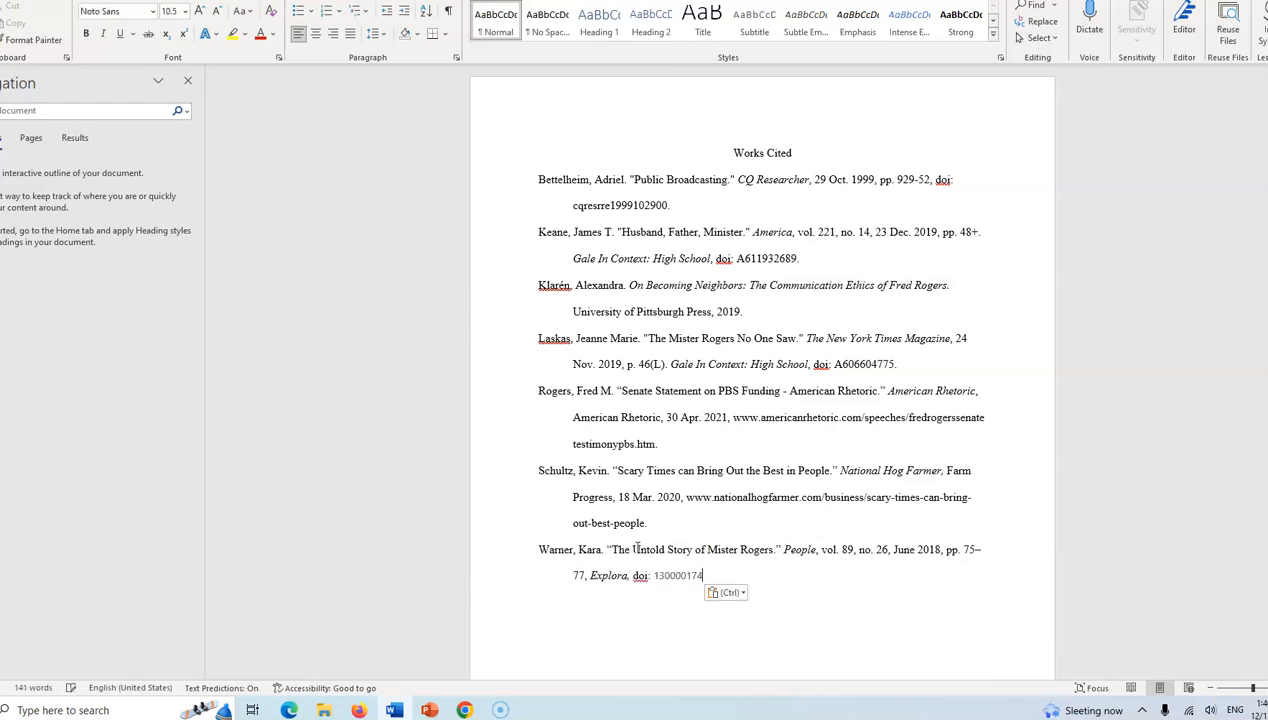
{"action": "left_click", "coordinate": [727, 592]}
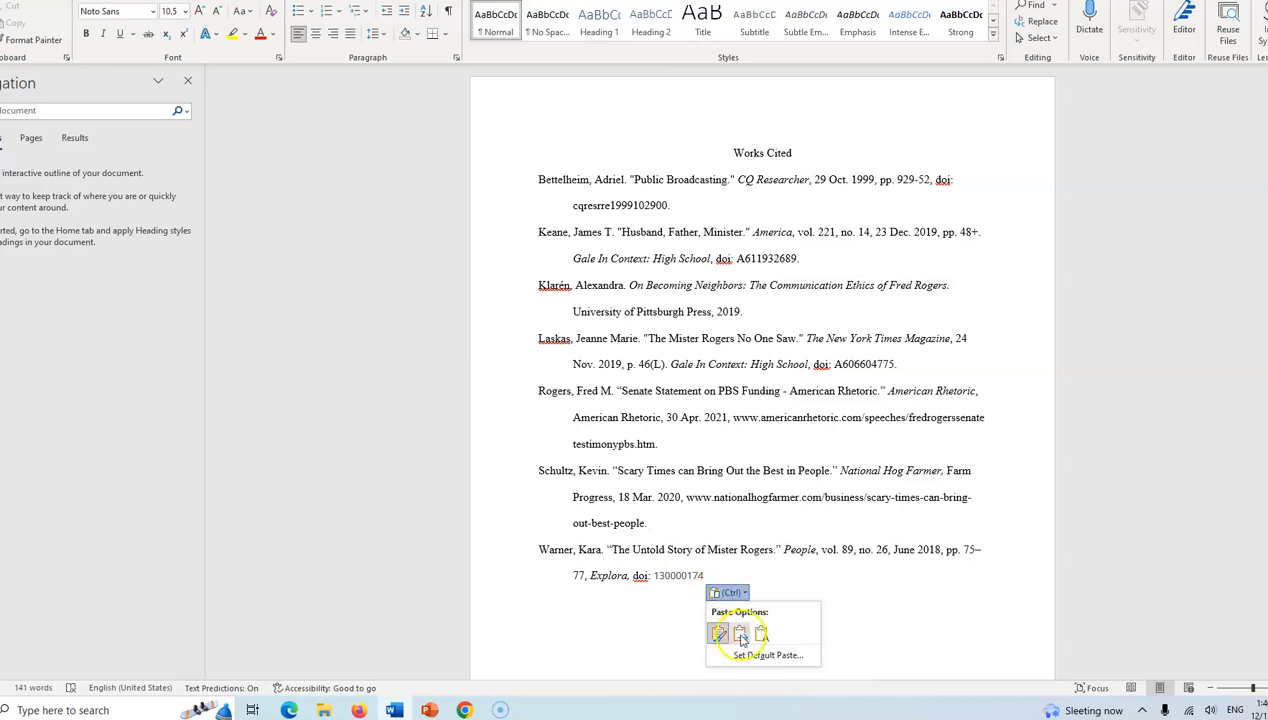
{"action": "left_click", "coordinate": [739, 636]}
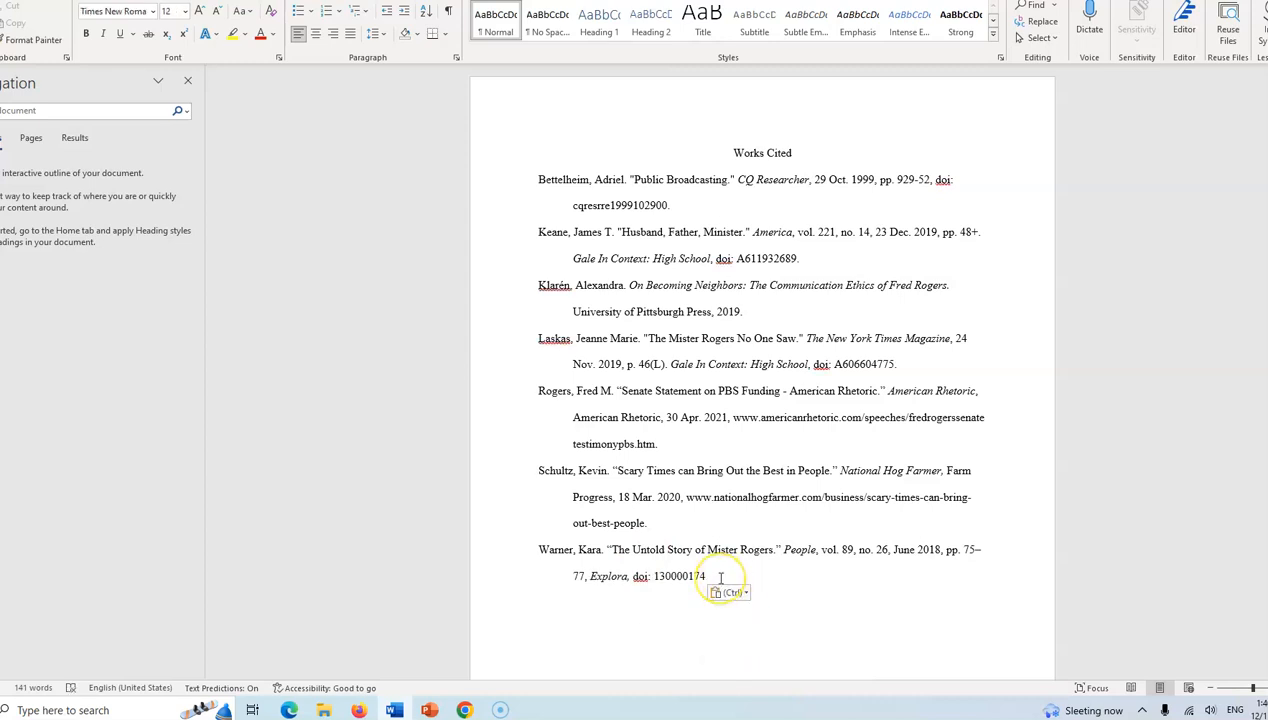
{"action": "type", "text": "."}
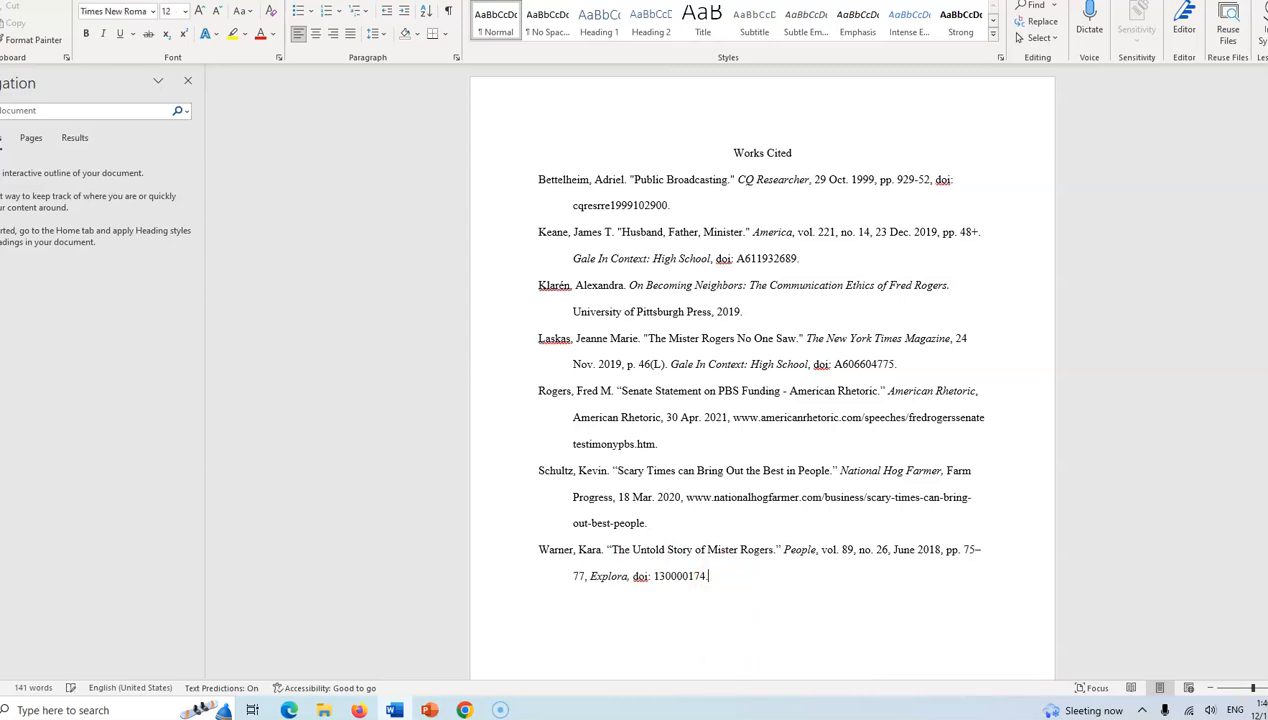